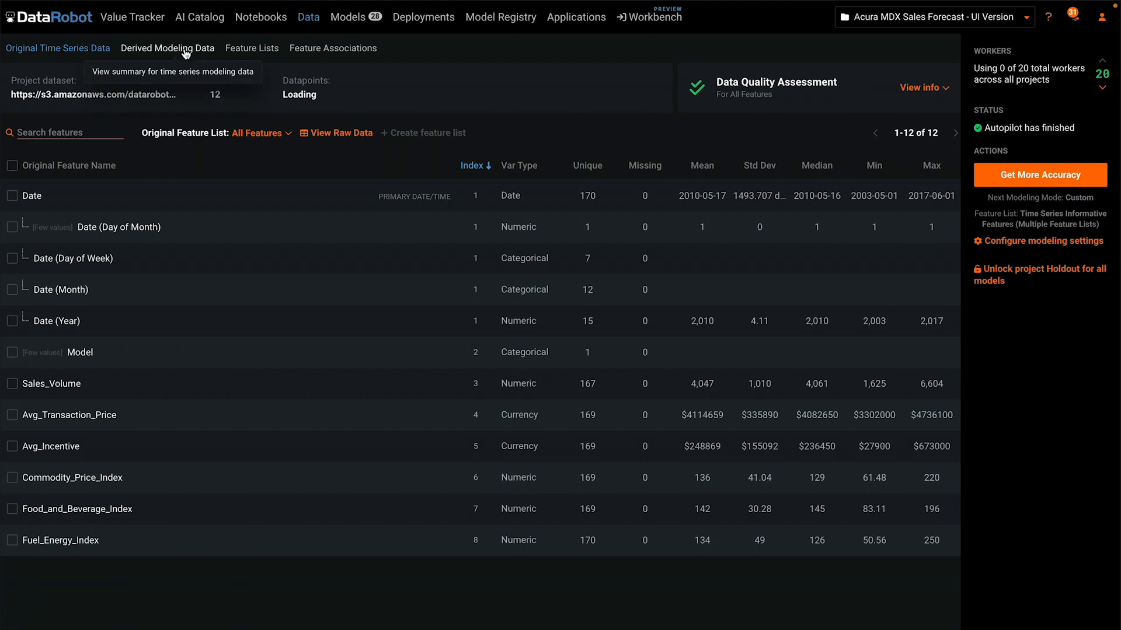
# Step: Restrict the derived time series features table to the No Differencing list and start a name search
pyautogui.click(167, 49)
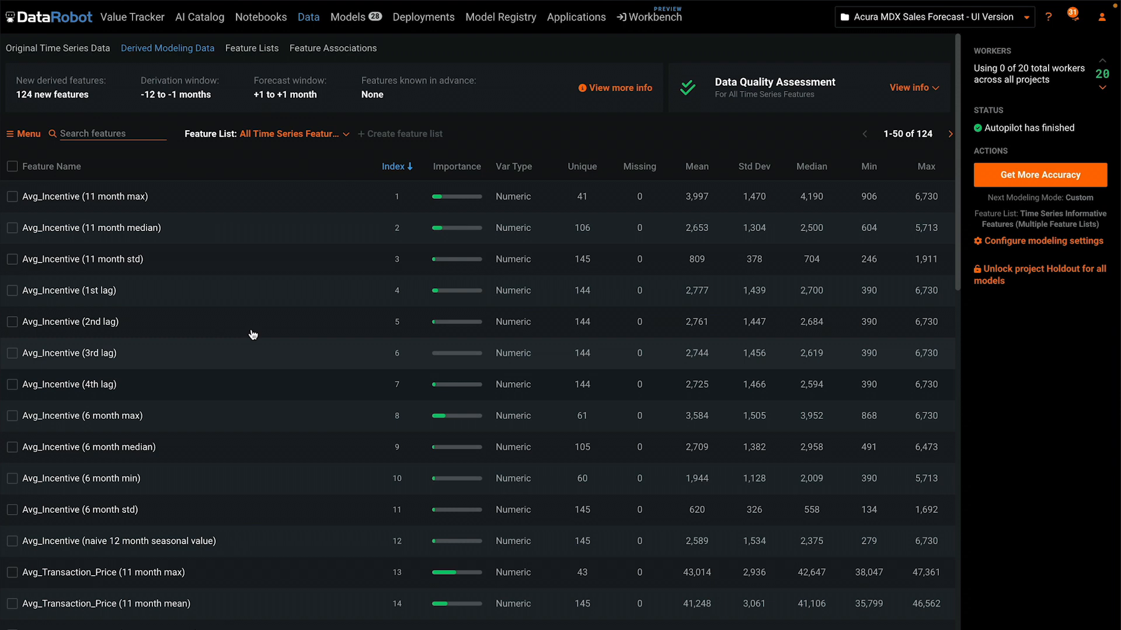
pyautogui.click(132, 173)
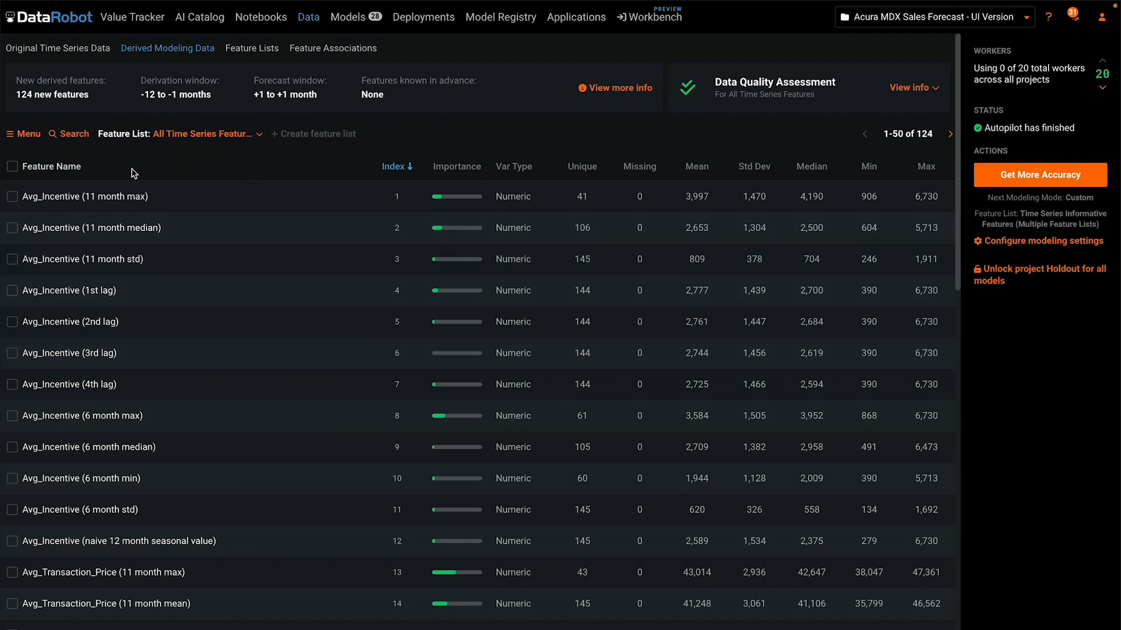
pyautogui.click(258, 134)
pyautogui.click(101, 311)
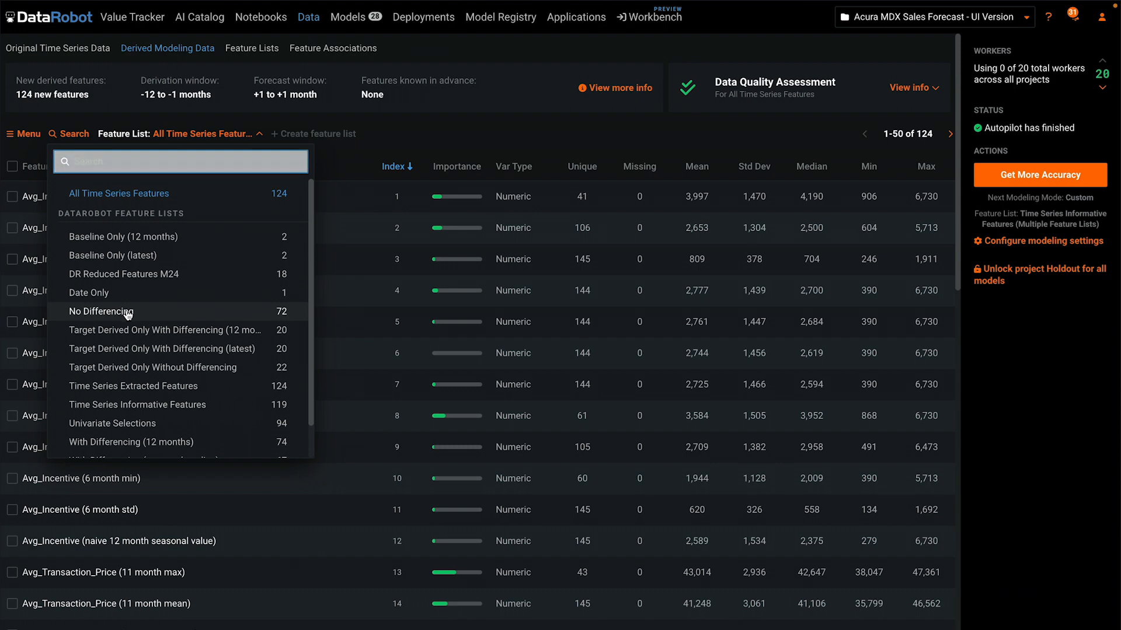
pyautogui.click(70, 133)
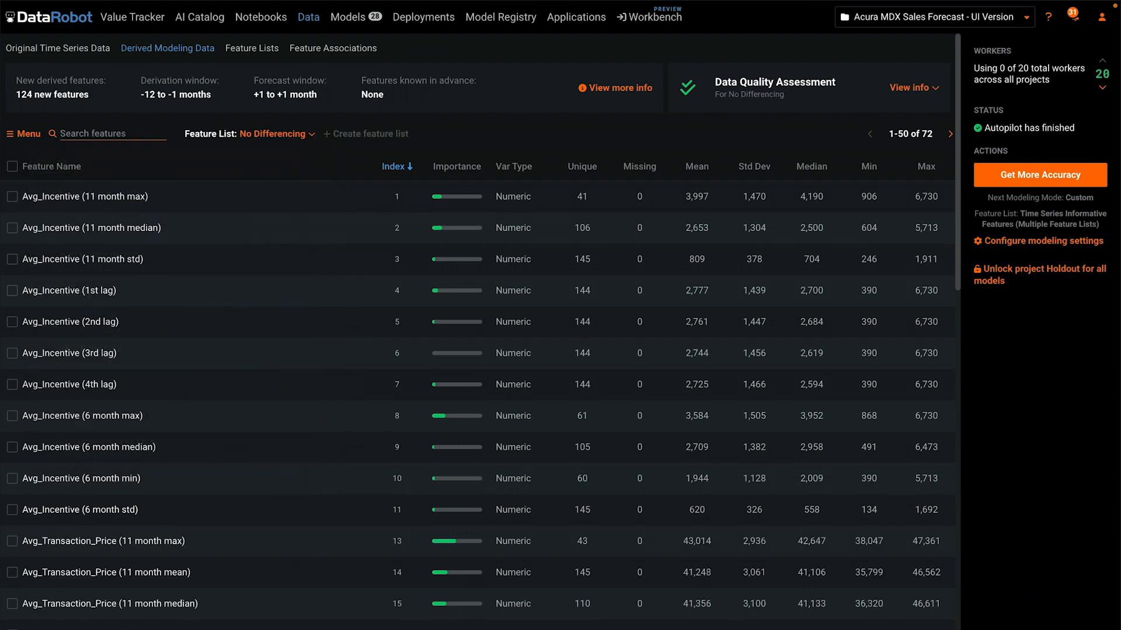
pyautogui.write('sales')
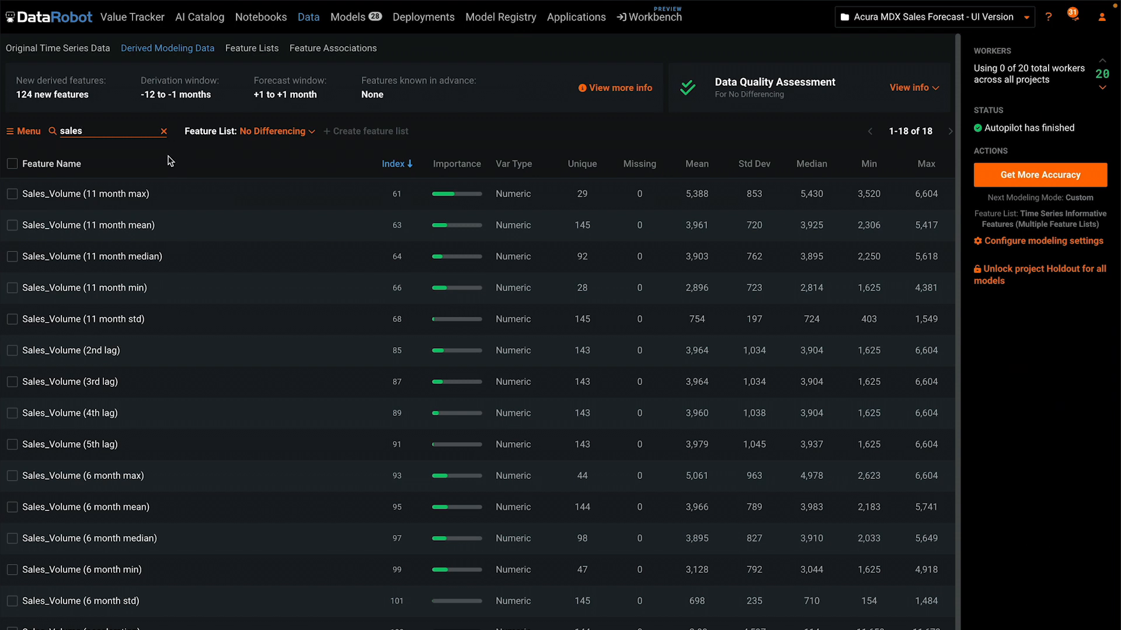
pyautogui.moveTo(86, 130); pyautogui.dragTo(56, 133)
pyautogui.press('BackSpace')
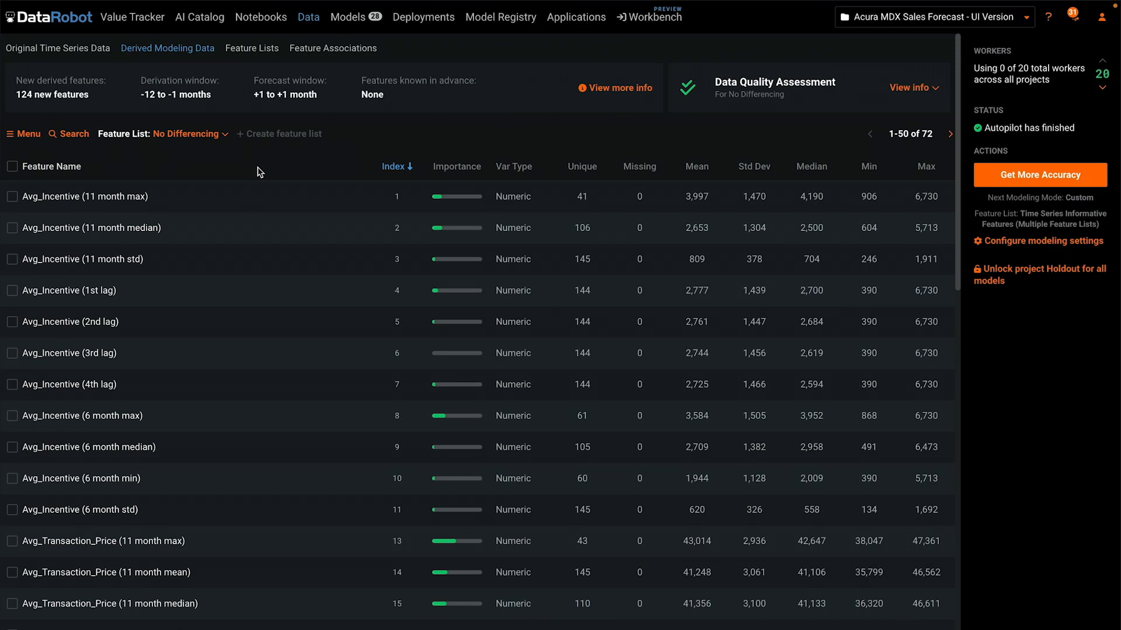
pyautogui.click(226, 137)
pyautogui.scroll(-1, 212, 271)
# Step: Review Avg_Incentive (6 month max) lineage, compute its over-time plot, view its histogram, then collapse it
pyautogui.click(101, 416)
pyautogui.click(273, 138)
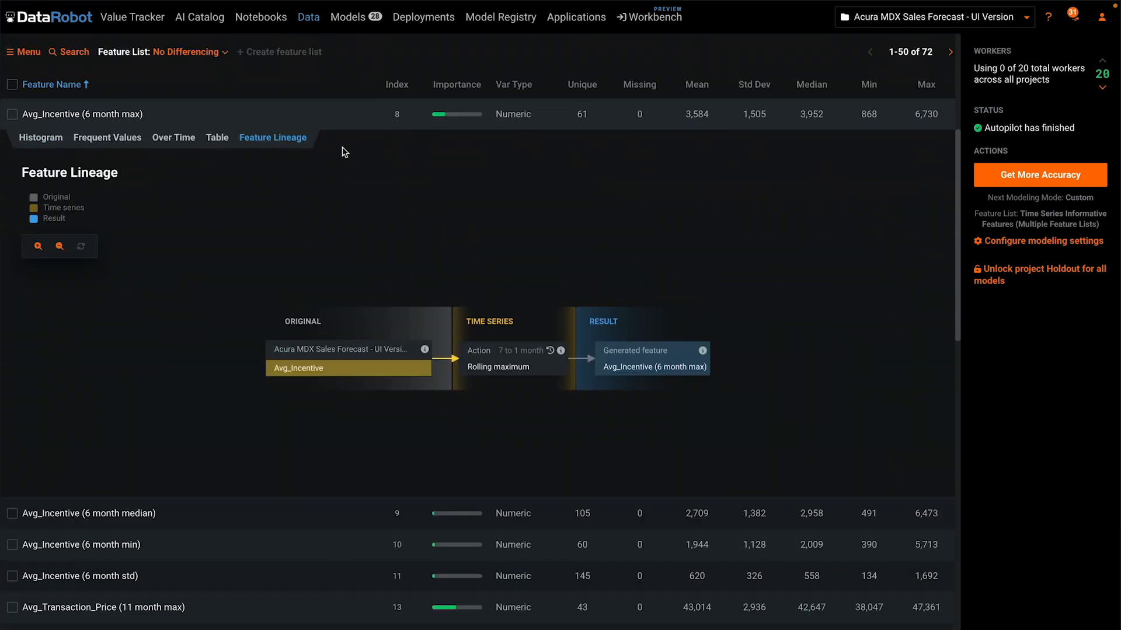
pyautogui.click(173, 137)
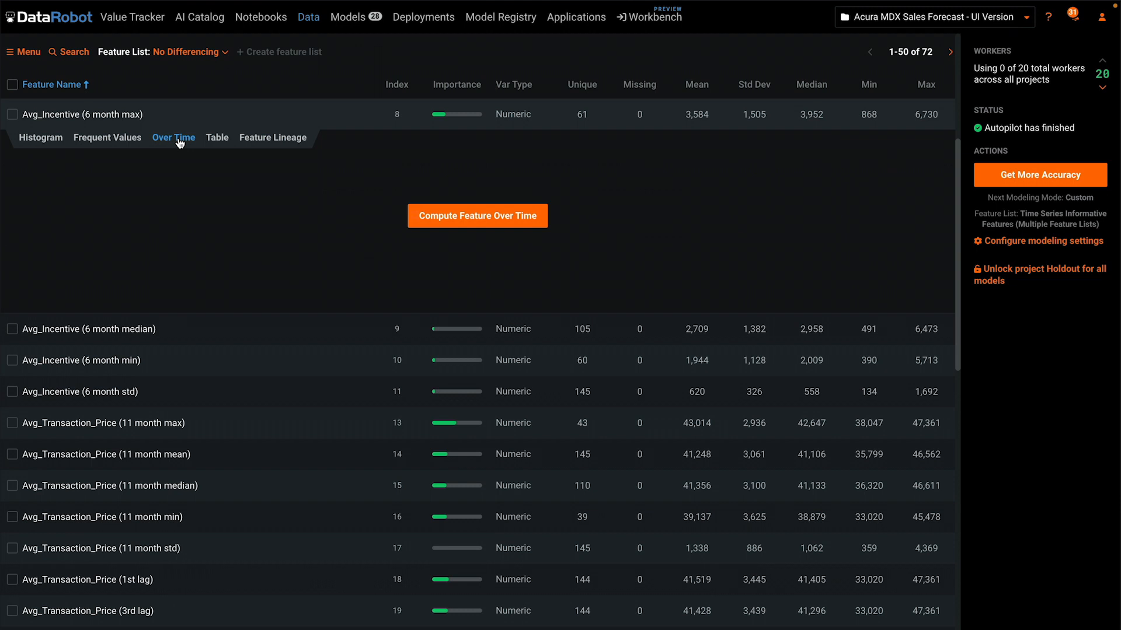
pyautogui.click(455, 215)
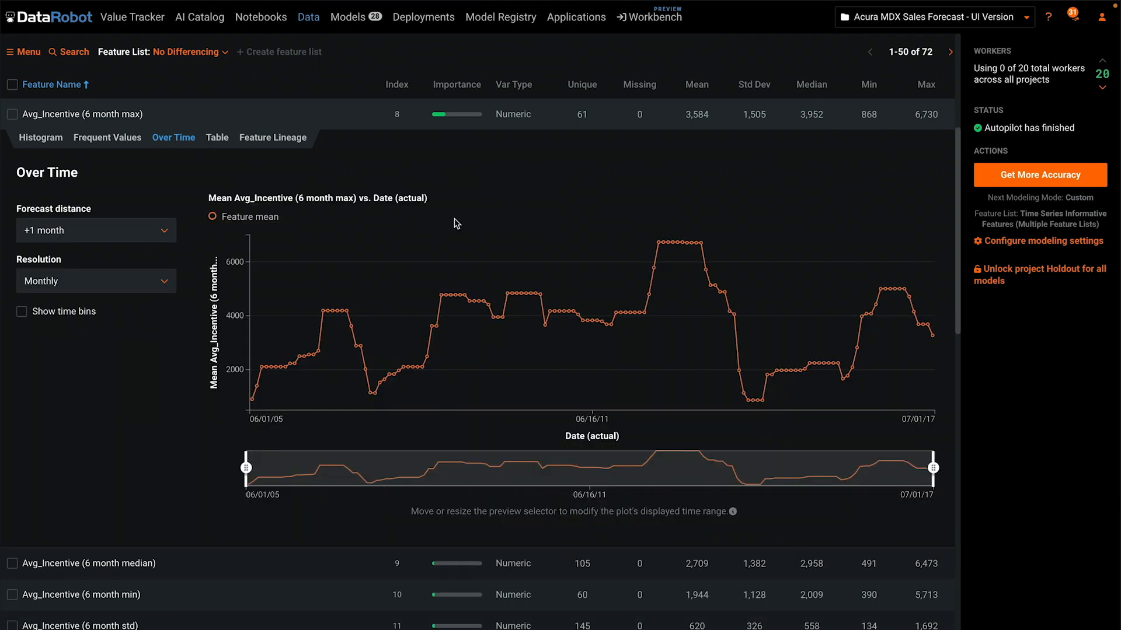
pyautogui.click(40, 138)
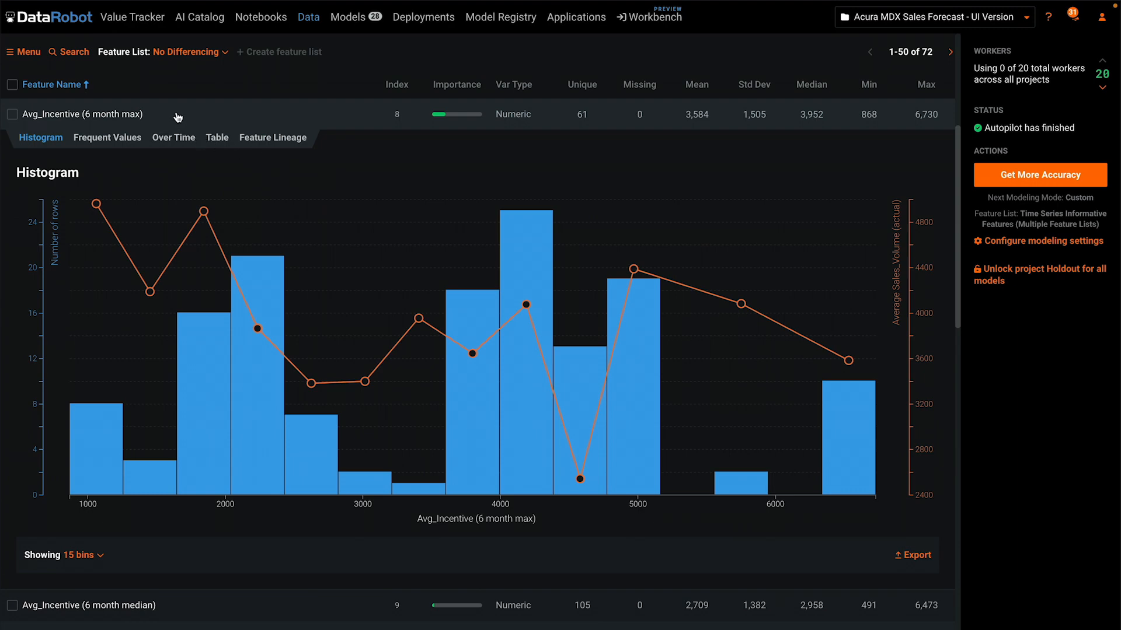
pyautogui.click(176, 116)
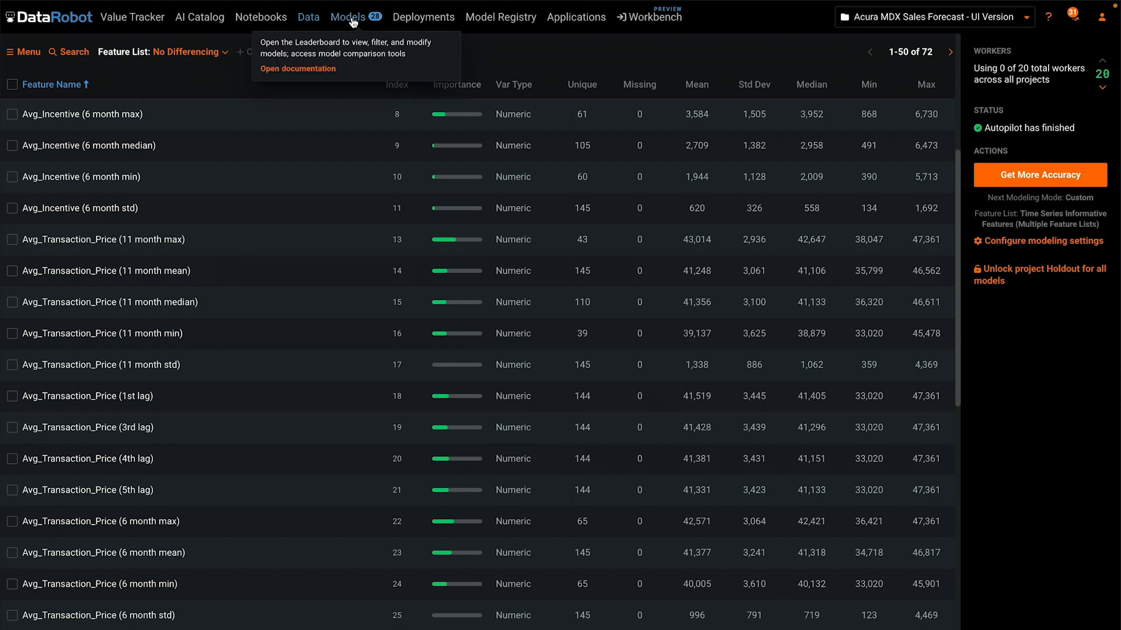
# Step: Rank the Leaderboard's time series models by Gamma Deviance
pyautogui.click(353, 21)
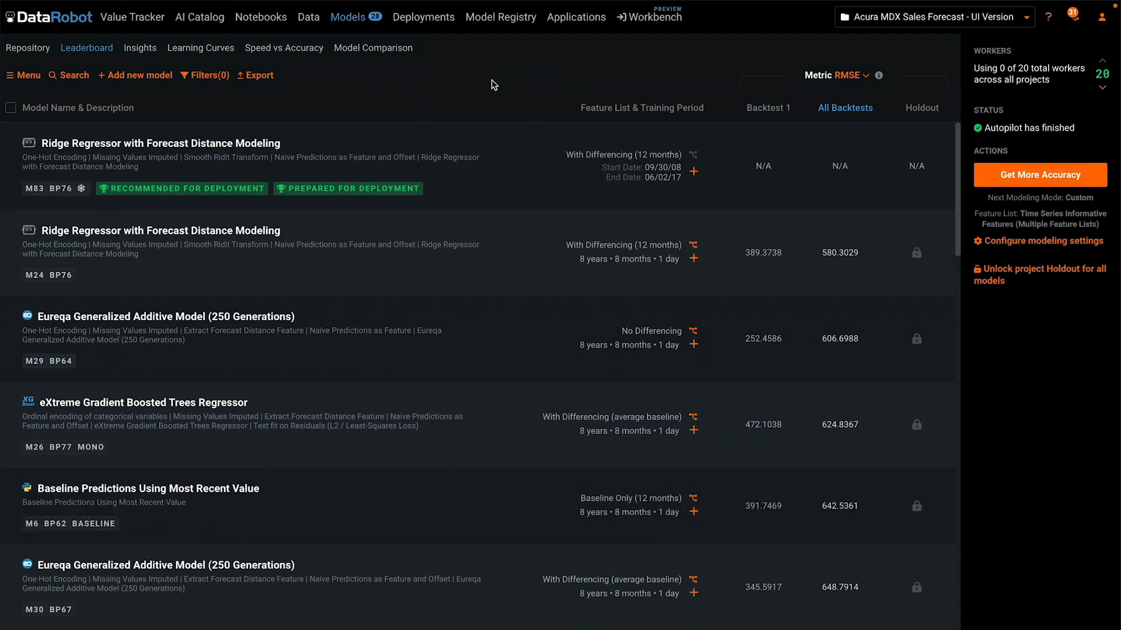
pyautogui.click(866, 76)
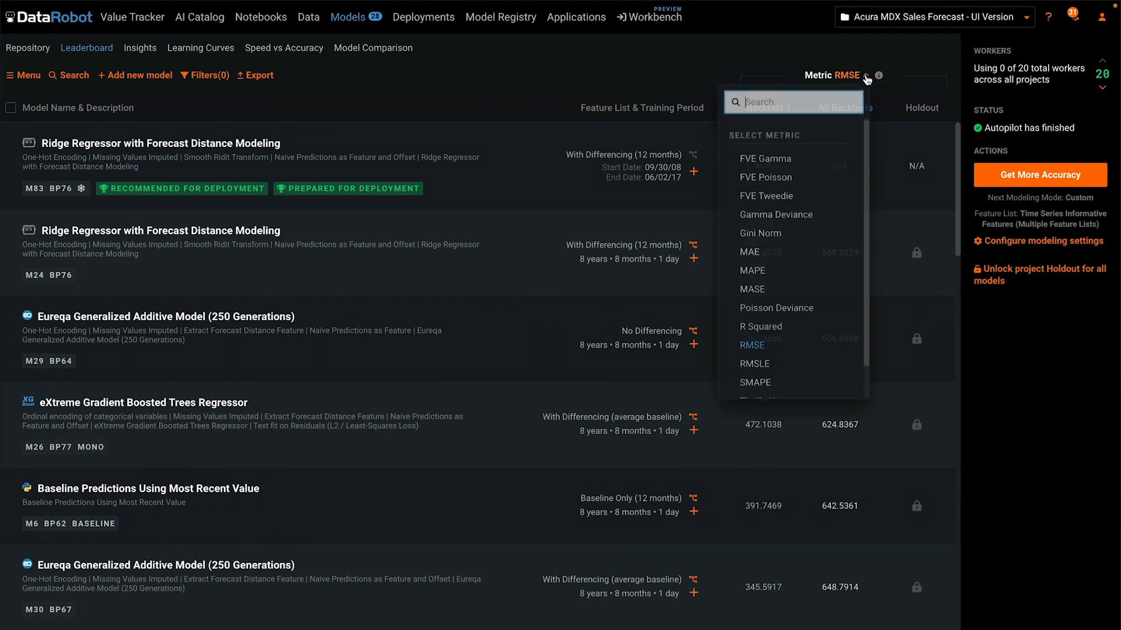
pyautogui.click(777, 214)
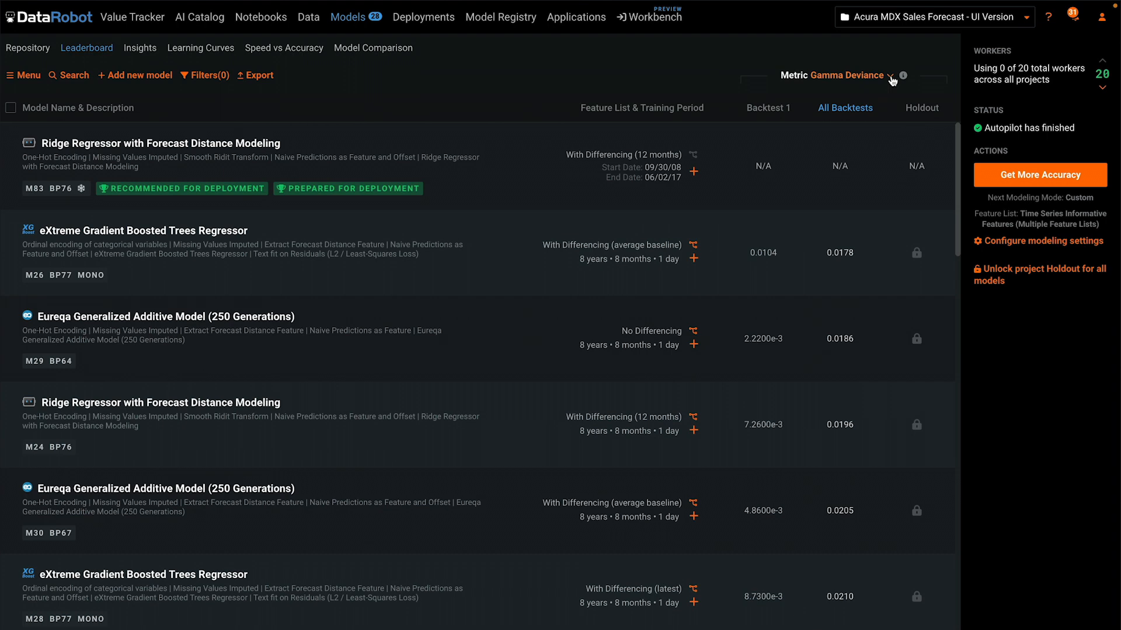
# Step: Retrain XGBoost on DR Reduced Features M24 and filter the leaderboard to BP77 models
pyautogui.click(693, 245)
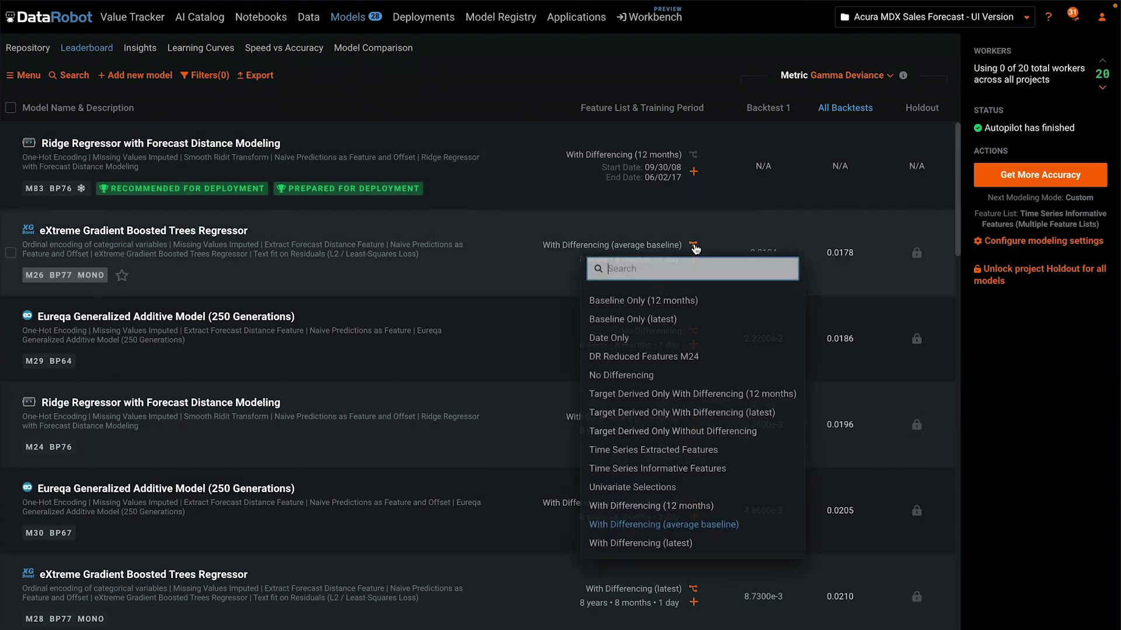
pyautogui.click(676, 359)
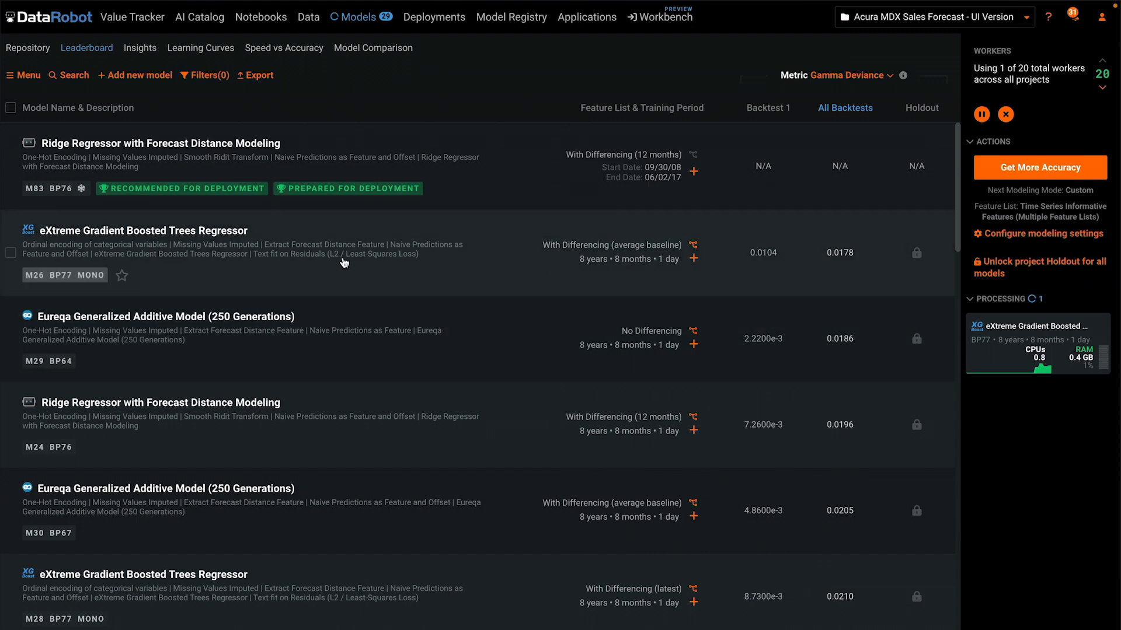
pyautogui.click(59, 276)
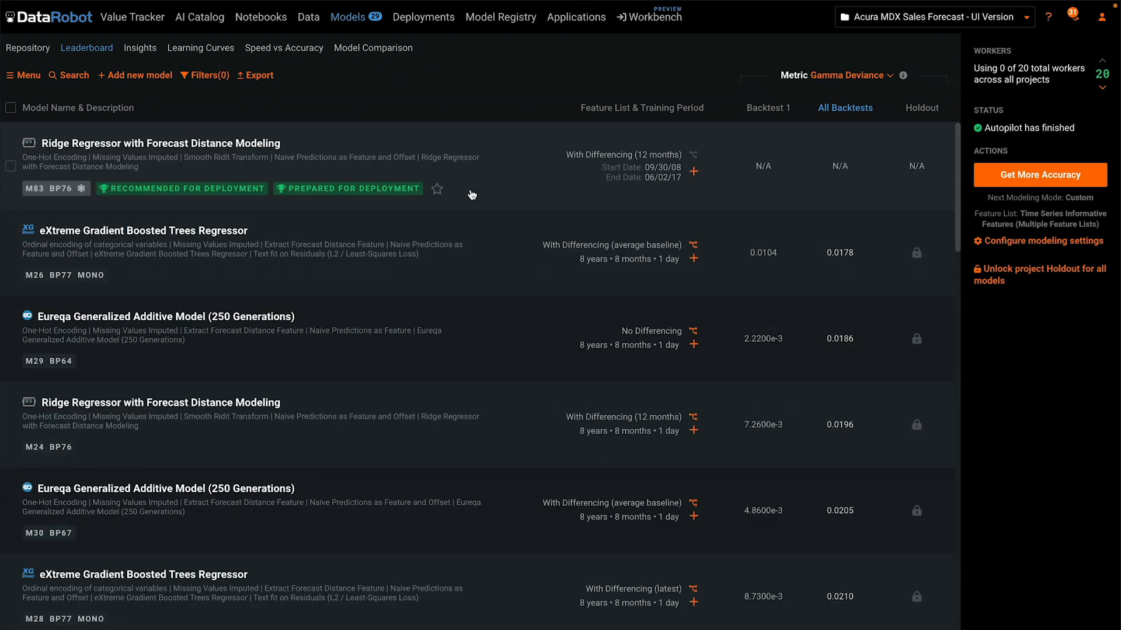
# Step: Walk through the tutorial cells counting 117 modeling features, listing the first five and retrieving feature lists
pyautogui.click(262, 17)
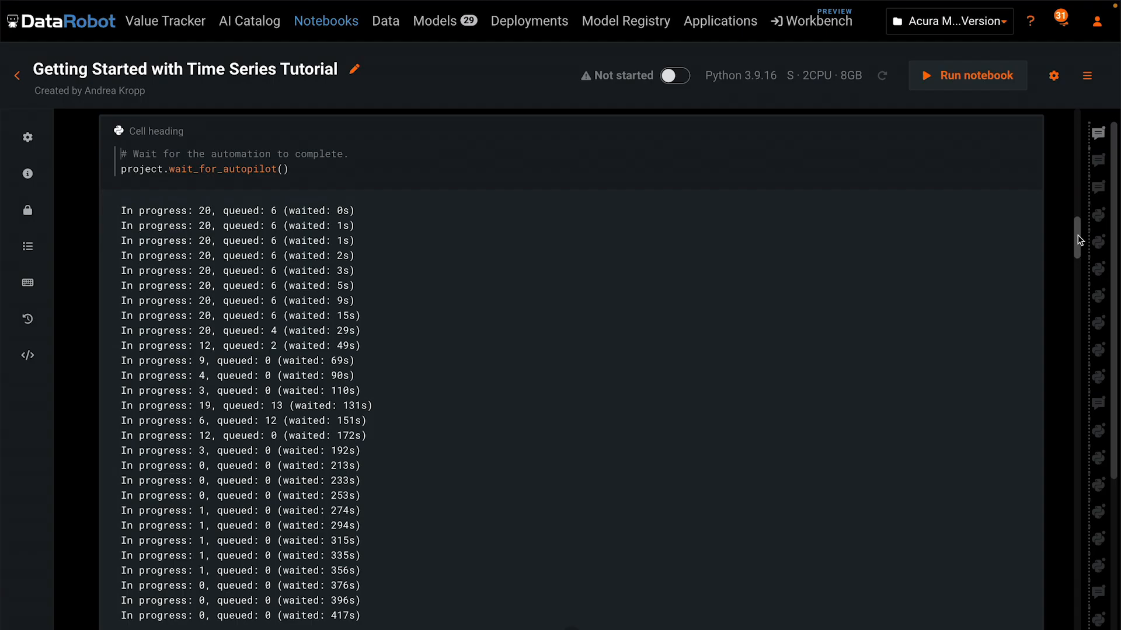
pyautogui.moveTo(1079, 241); pyautogui.dragTo(1084, 289)
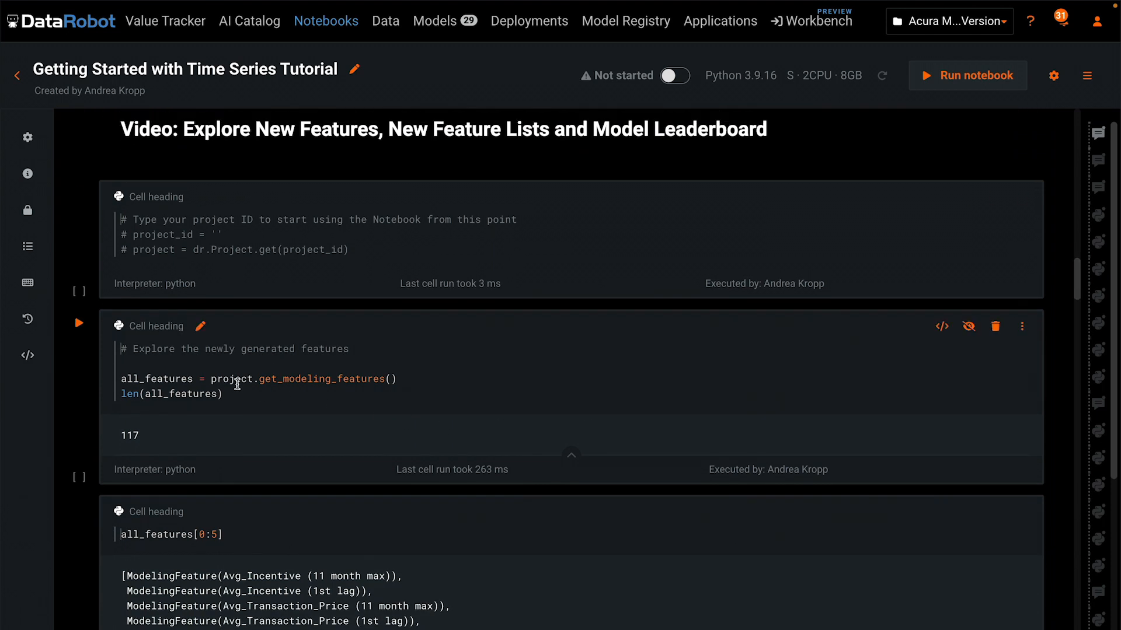
pyautogui.click(236, 380)
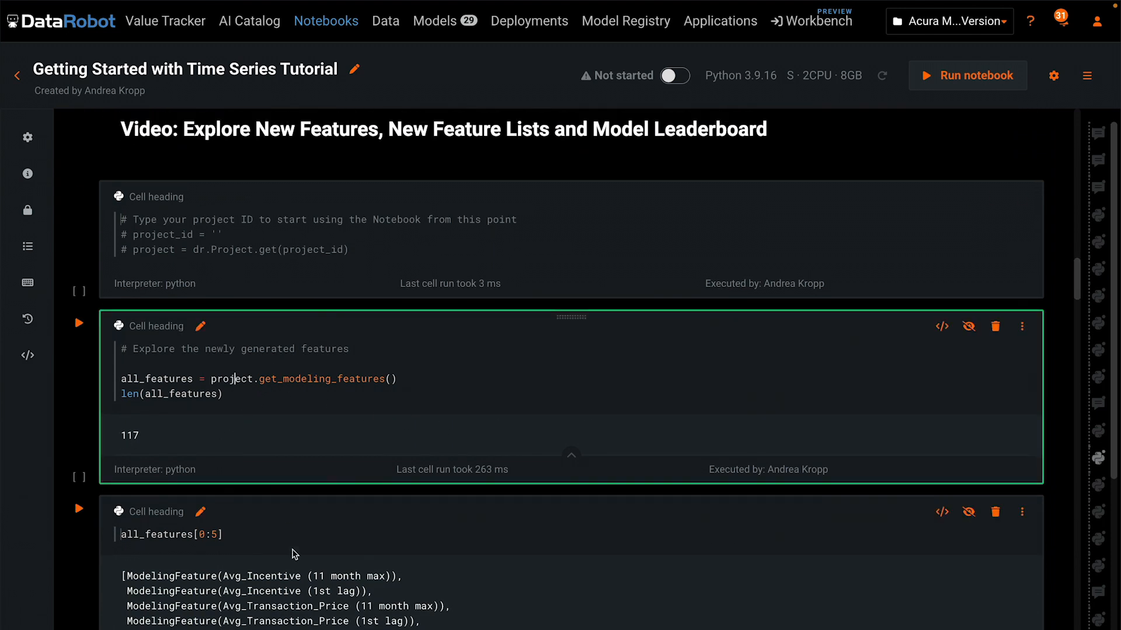
pyautogui.click(287, 576)
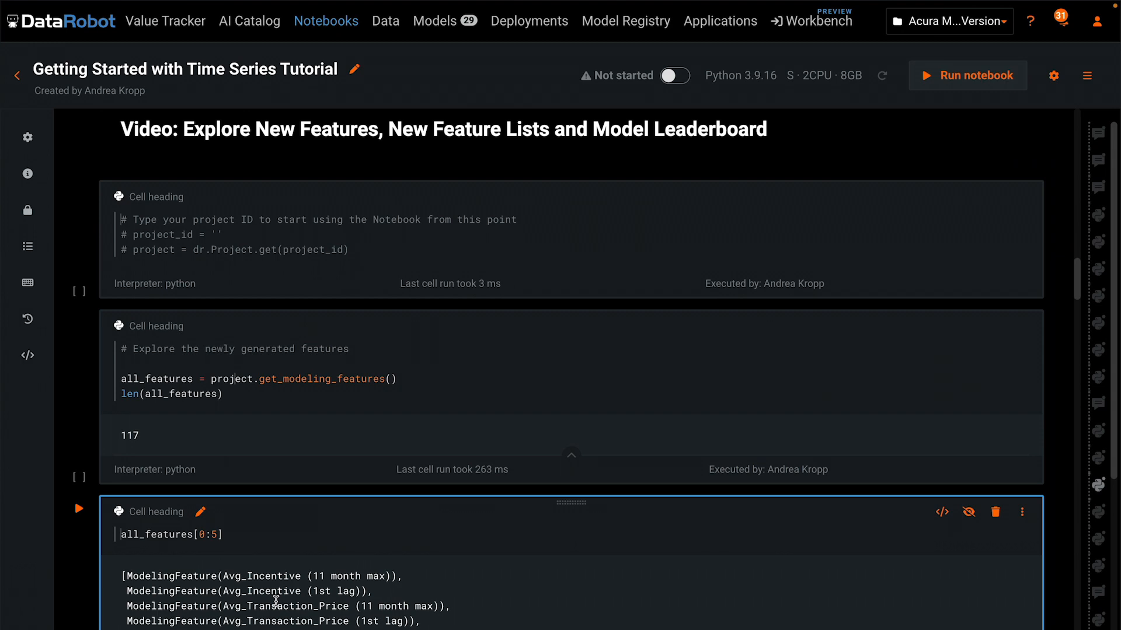
pyautogui.scroll(-2, 274, 605)
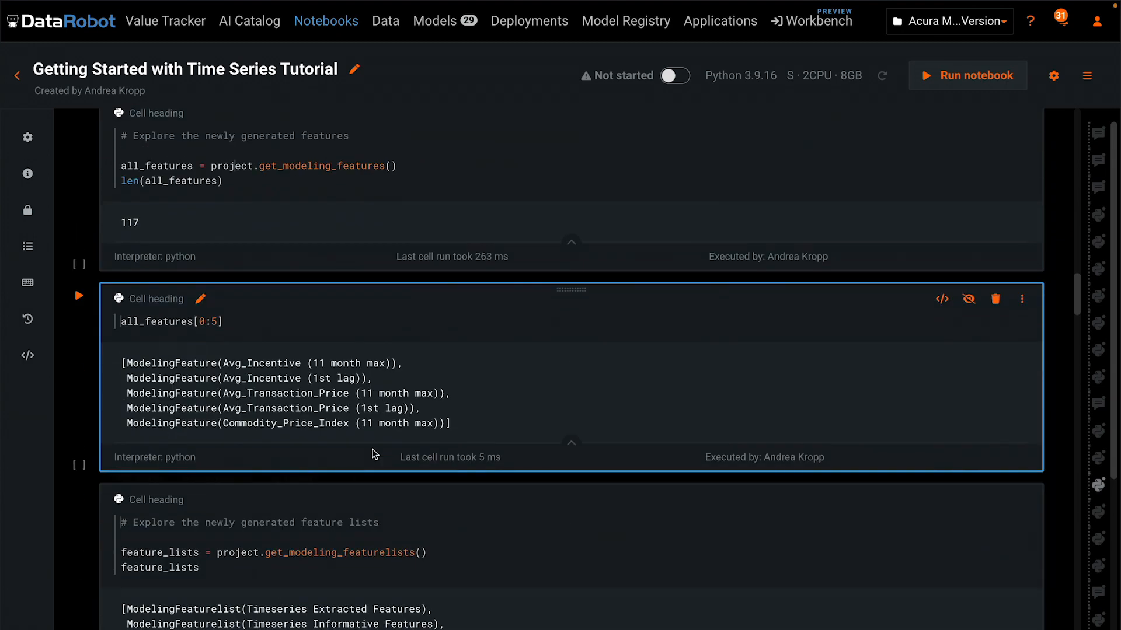
pyautogui.scroll(-2, 372, 453)
pyautogui.scroll(-2, 525, 342)
pyautogui.scroll(-2, 526, 341)
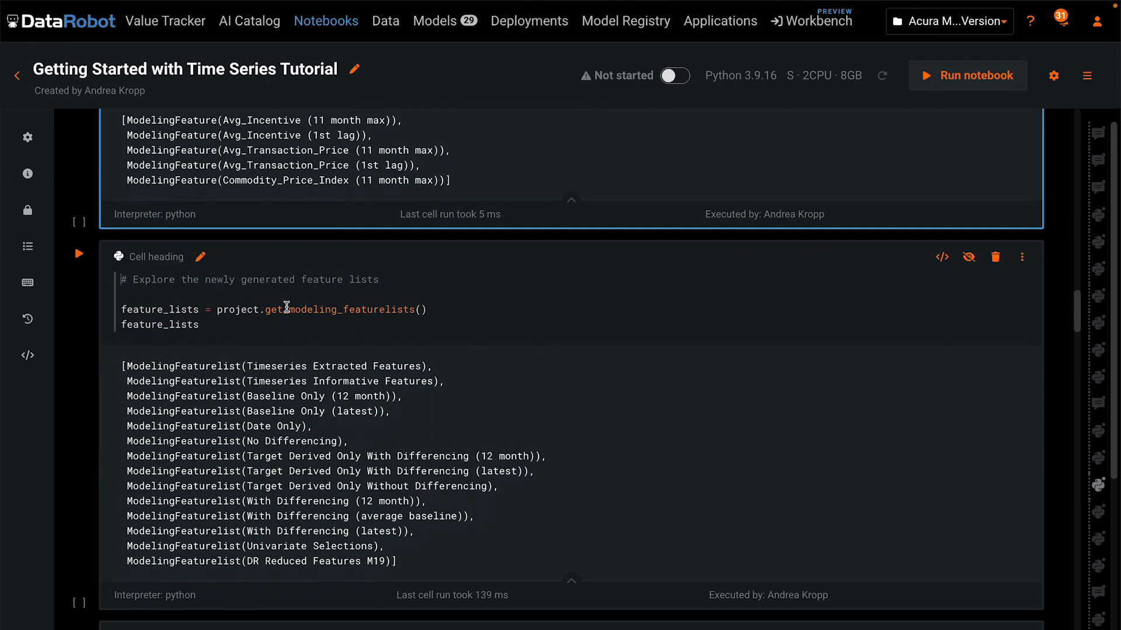
pyautogui.click(284, 309)
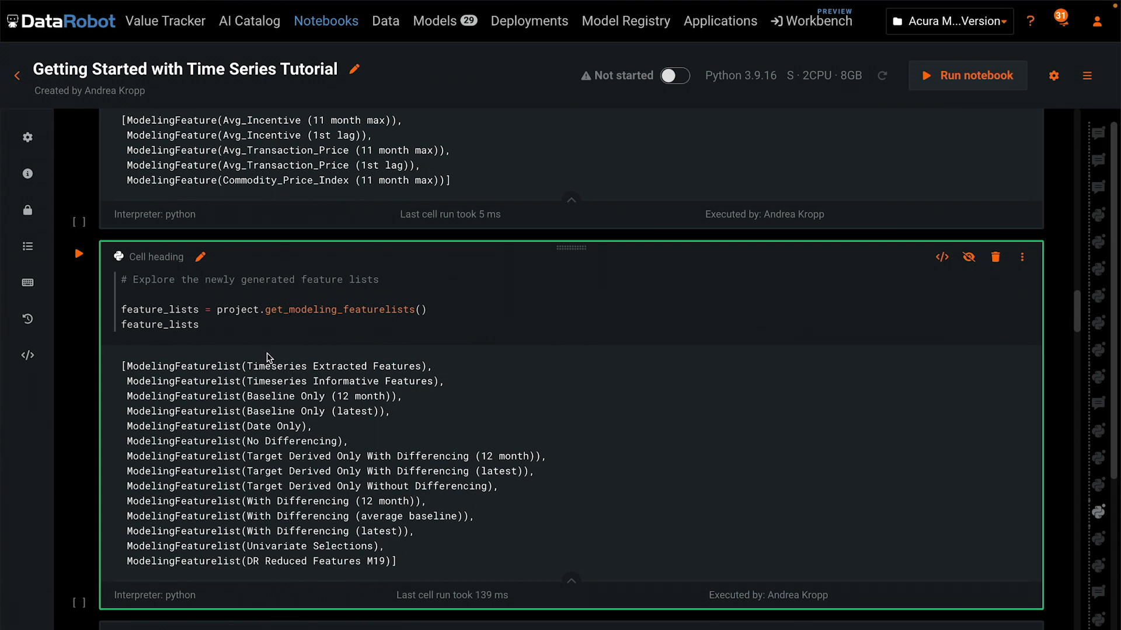
pyautogui.scroll(1, 268, 357)
pyautogui.scroll(-3, 386, 394)
pyautogui.scroll(-2, 402, 402)
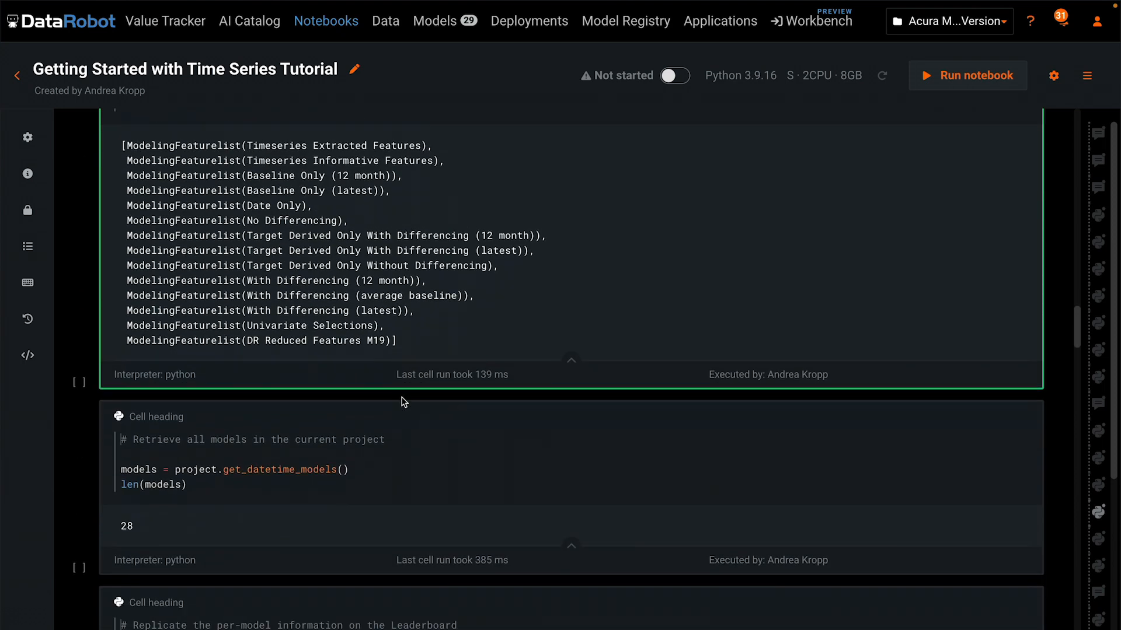
pyautogui.scroll(-2, 401, 402)
pyautogui.scroll(-2, 403, 398)
pyautogui.scroll(-2, 411, 390)
pyautogui.scroll(-1, 418, 386)
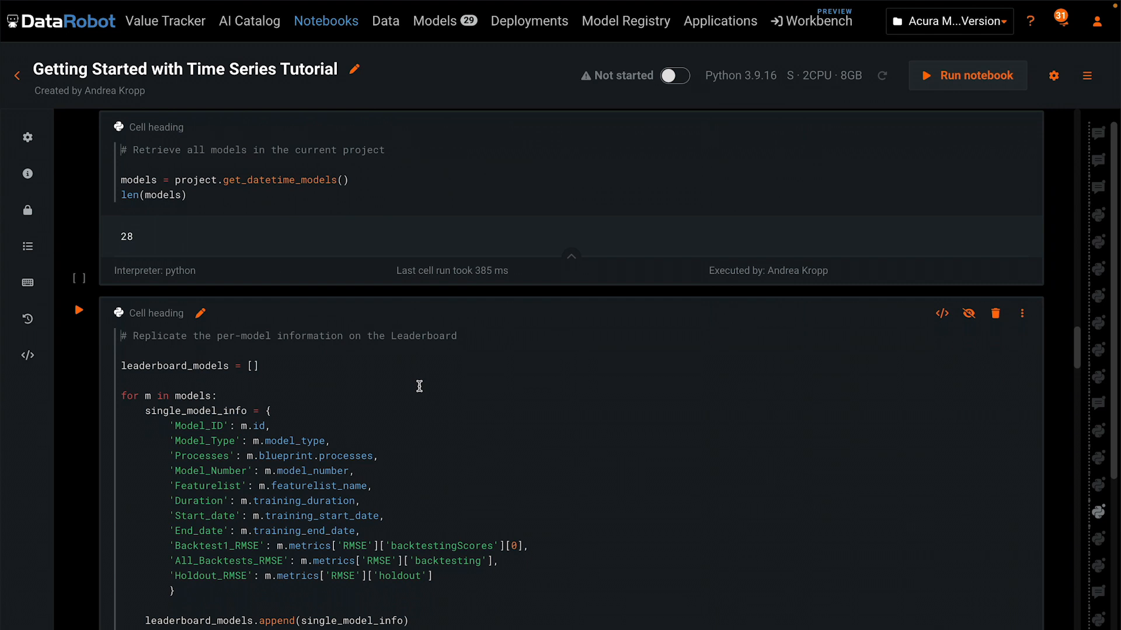
# Step: Select the all-models and Leaderboard-replication cells to show the dataframe sorted by Backtest1_RMSE
pyautogui.click(248, 210)
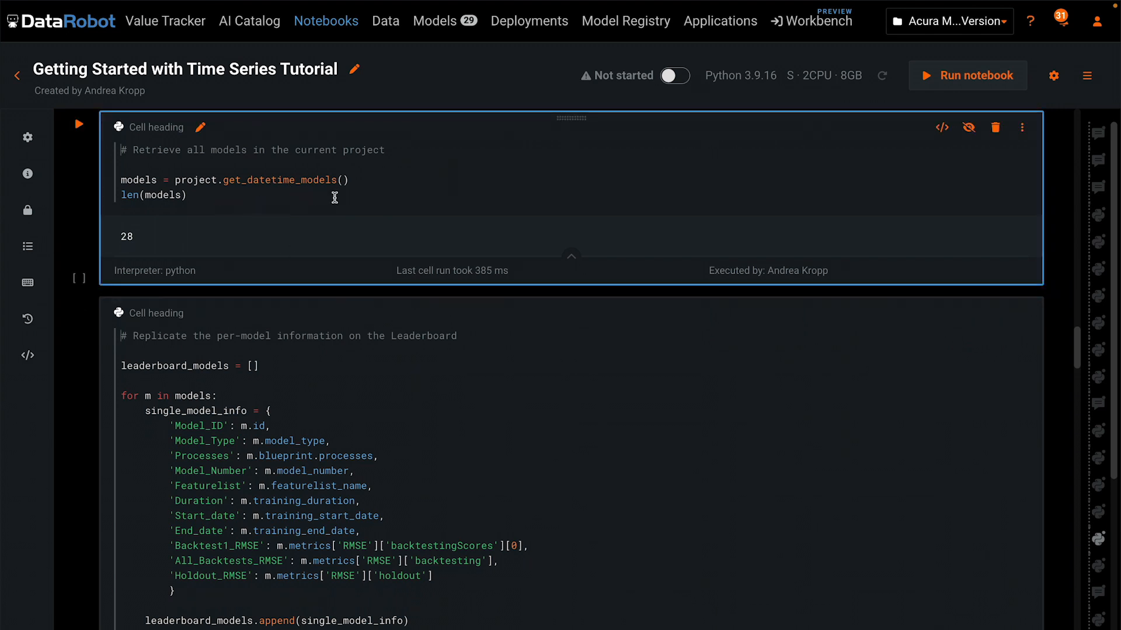
pyautogui.scroll(-1, 296, 408)
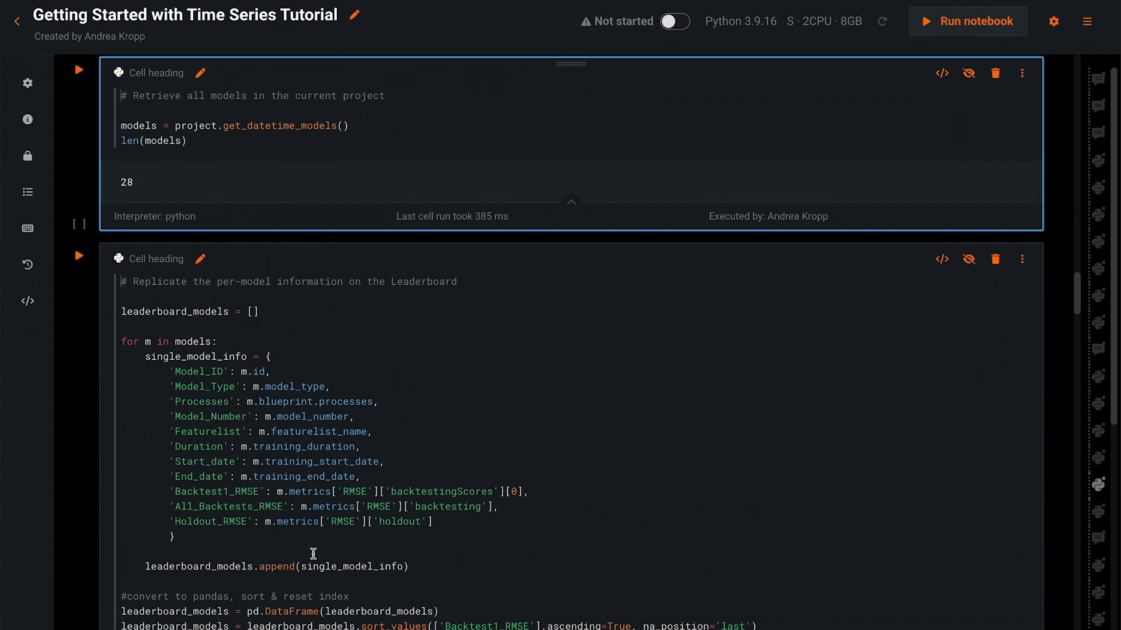
pyautogui.click(313, 548)
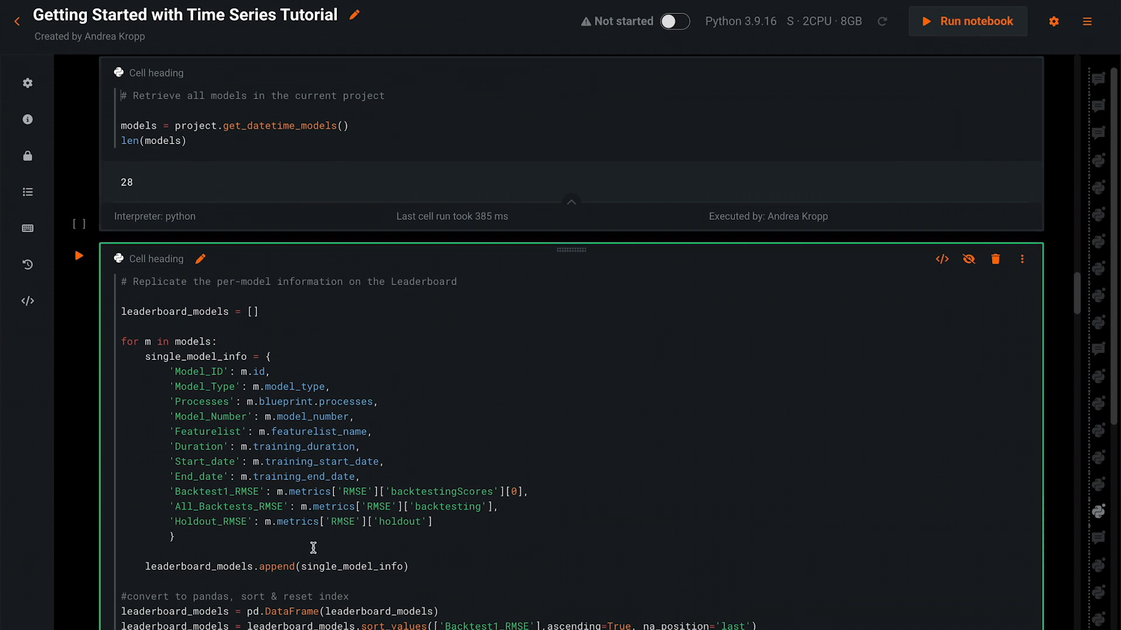
pyautogui.scroll(-3, 316, 546)
pyautogui.scroll(-3, 368, 491)
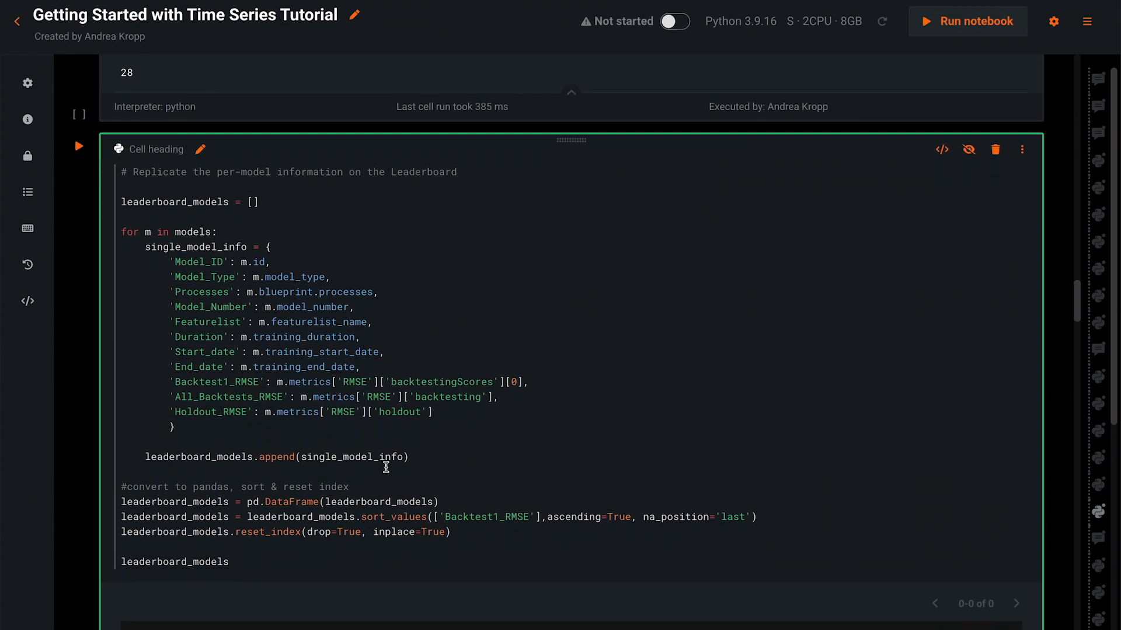
pyautogui.scroll(-2, 401, 447)
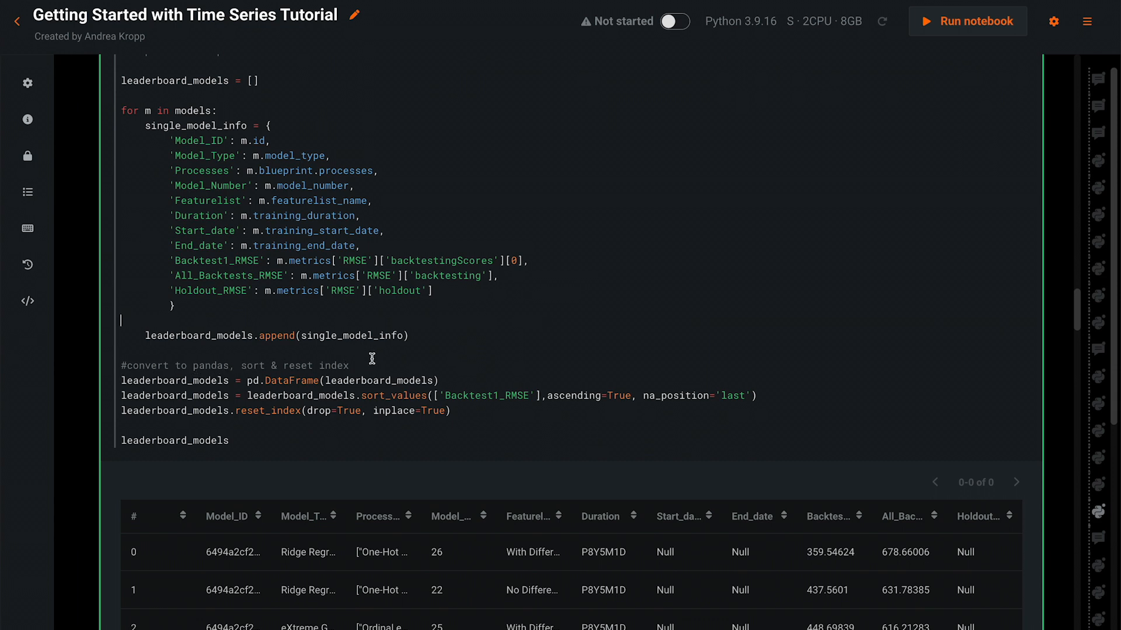
pyautogui.scroll(-3, 375, 360)
pyautogui.scroll(-3, 419, 350)
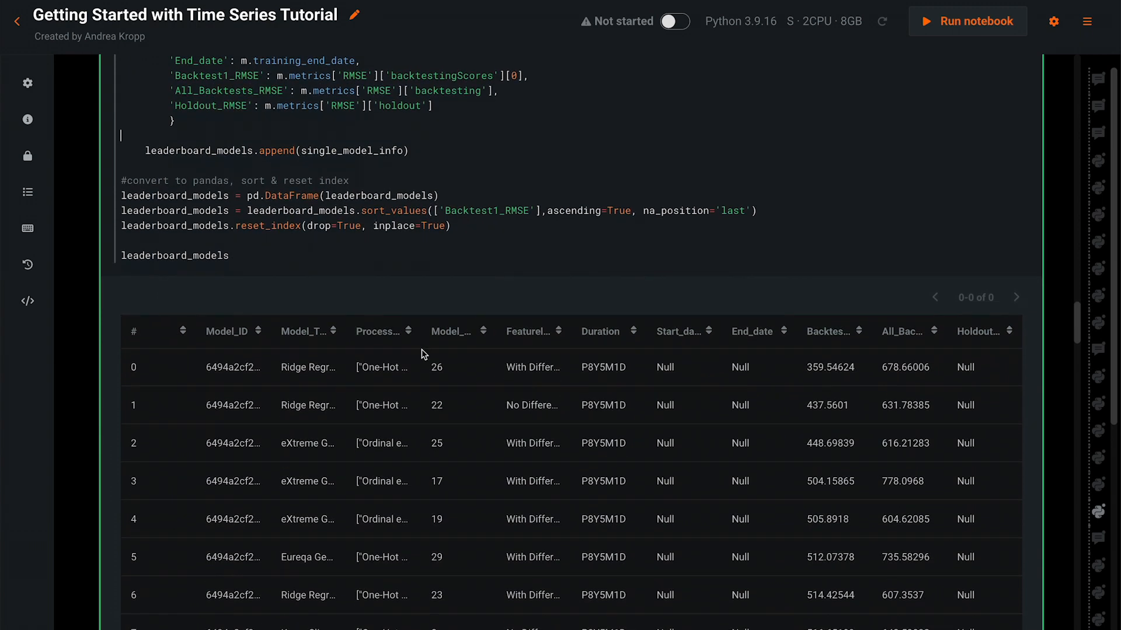
pyautogui.scroll(-2, 419, 353)
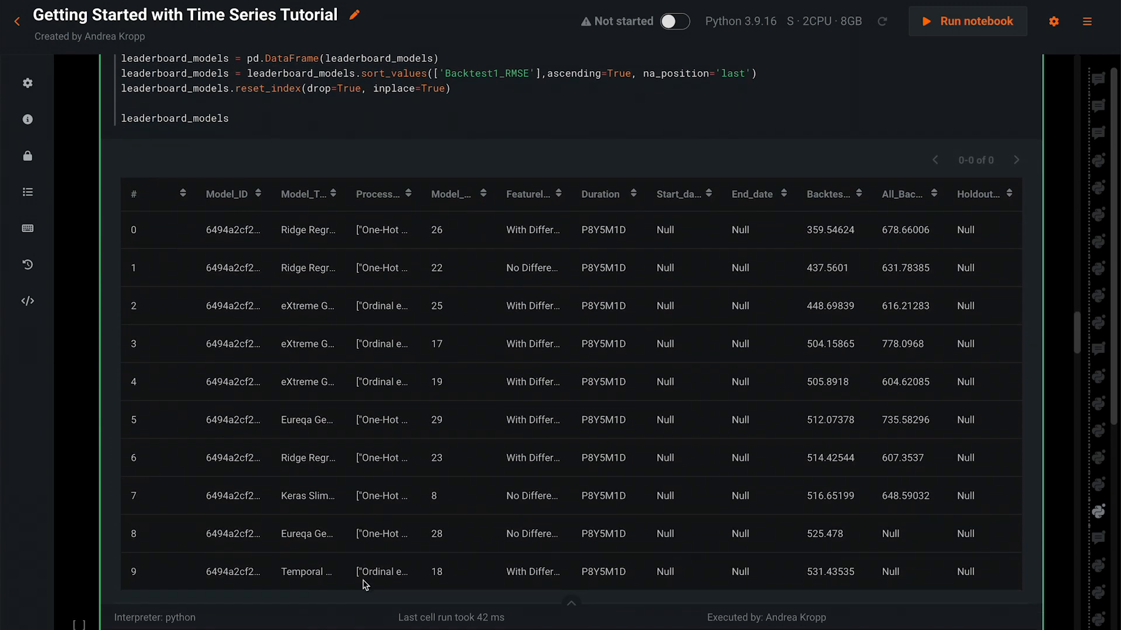